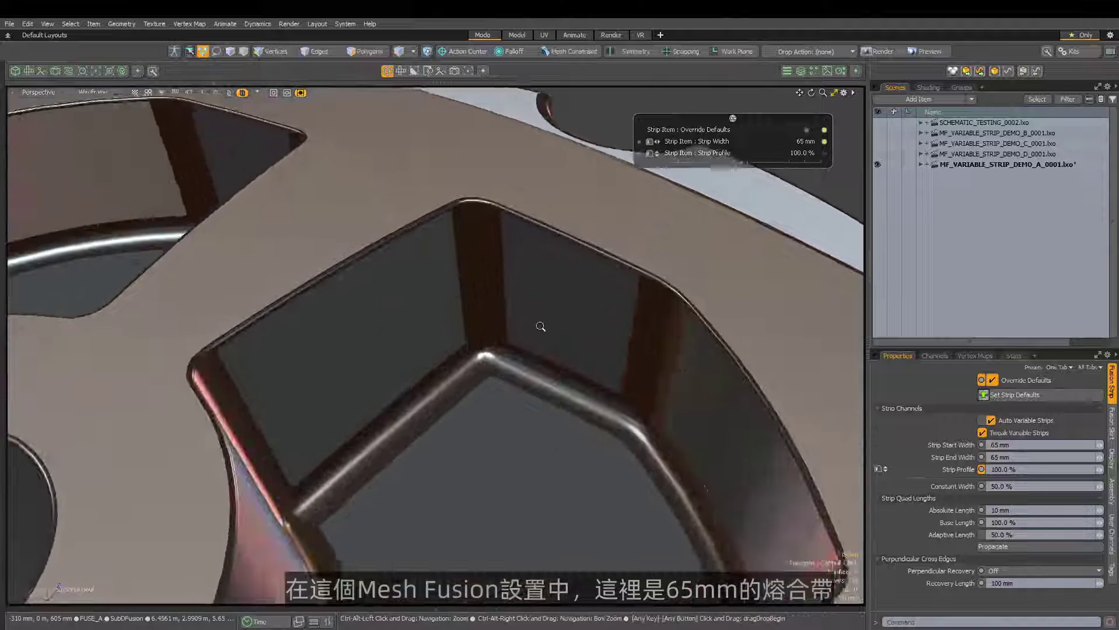
Set the strip end width of the selected vertical corner strips inside the pocket to 10 mm.
alt+drag(540, 325, 529, 357)
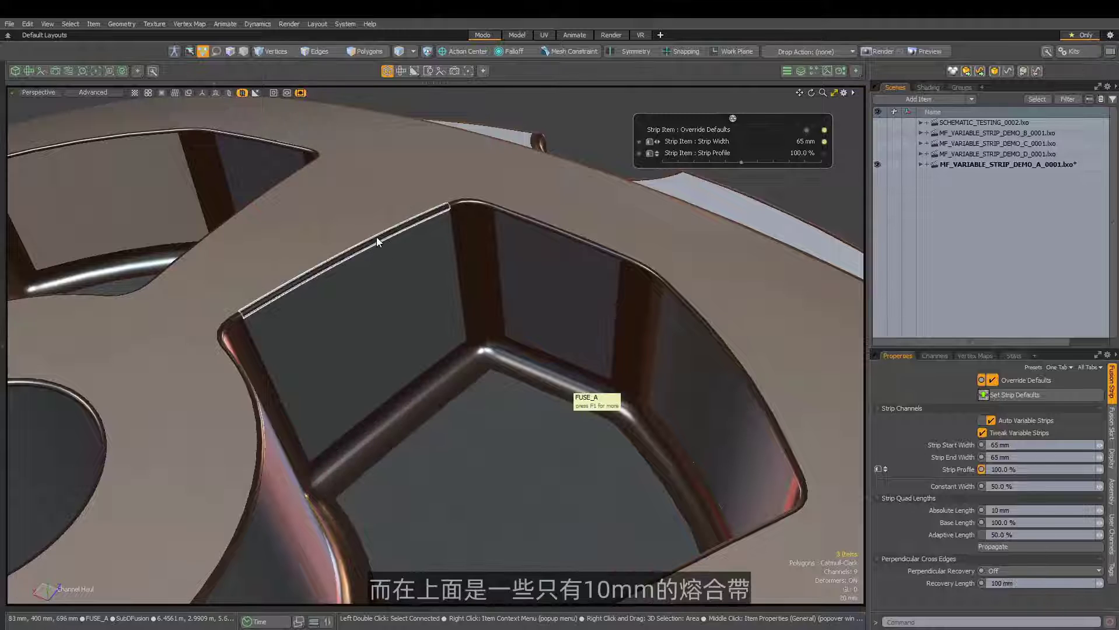
alt+drag(377, 237, 456, 283)
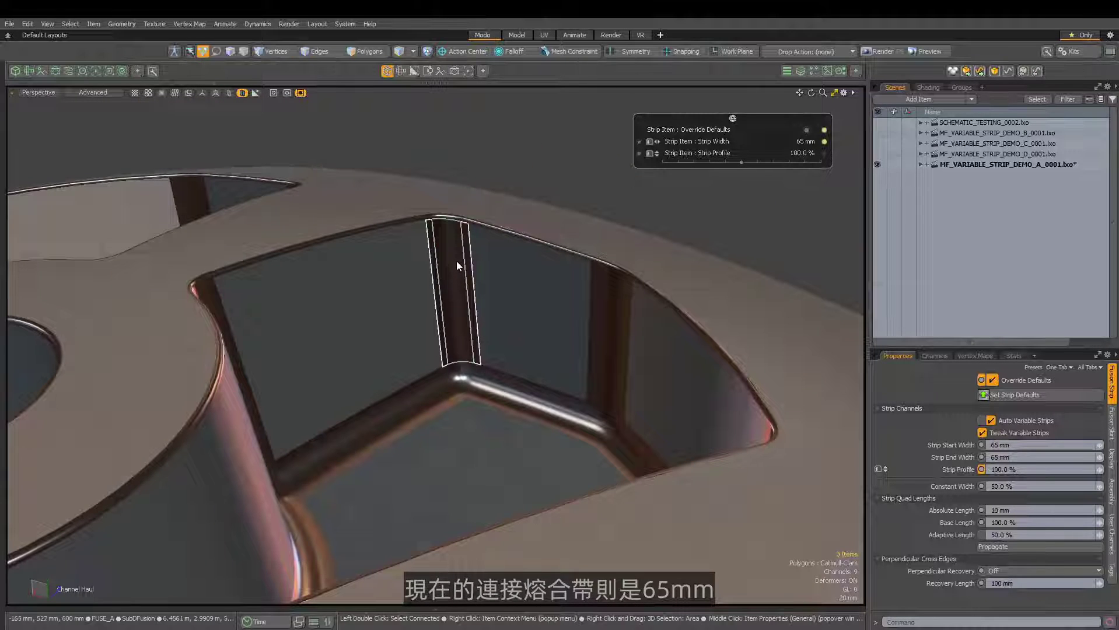
alt+drag(451, 262, 473, 367)
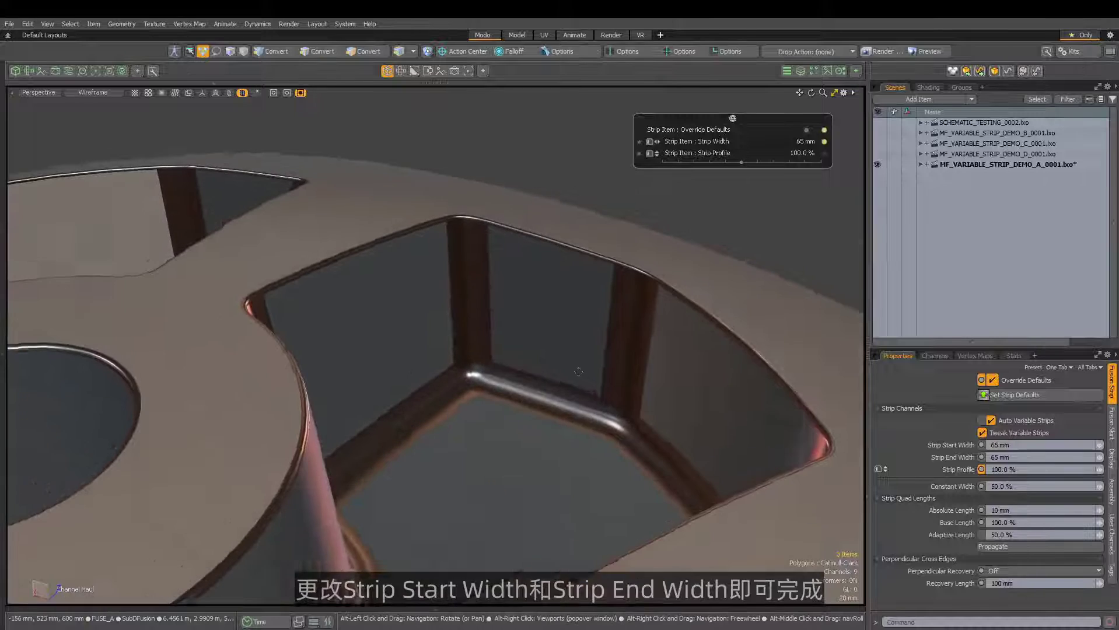
click(1020, 457)
text(10m)
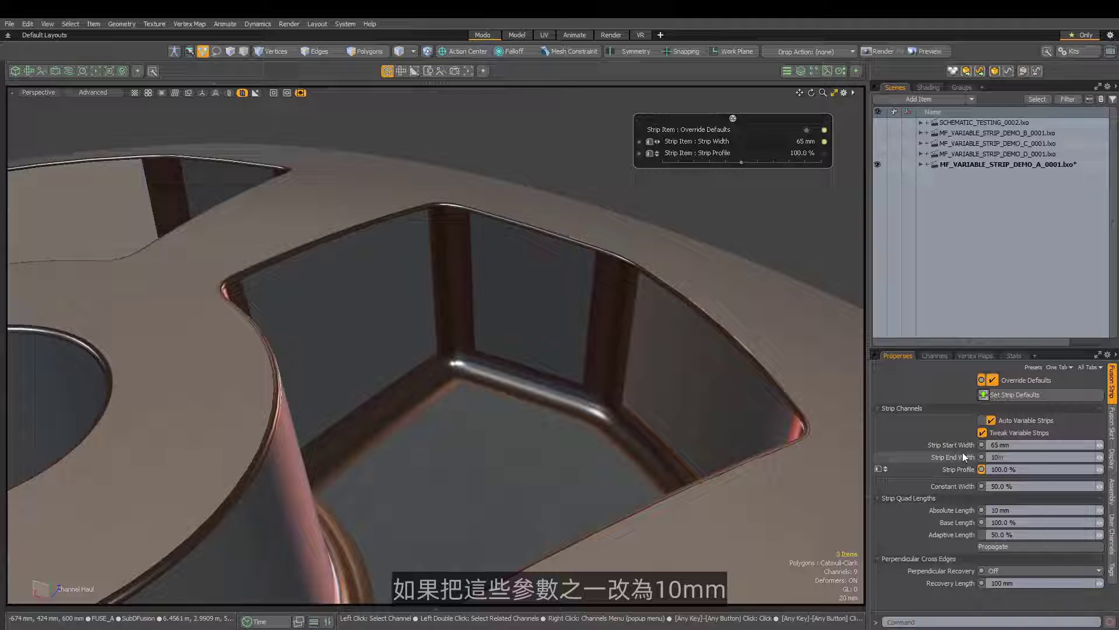
key(Return)
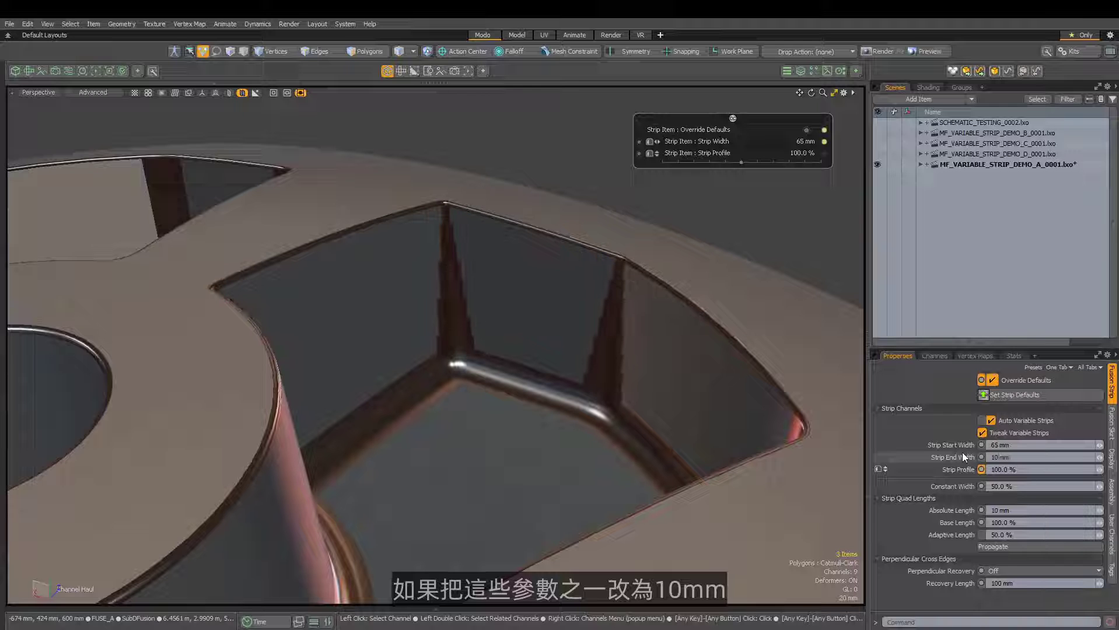
alt+drag(754, 388, 562, 430)
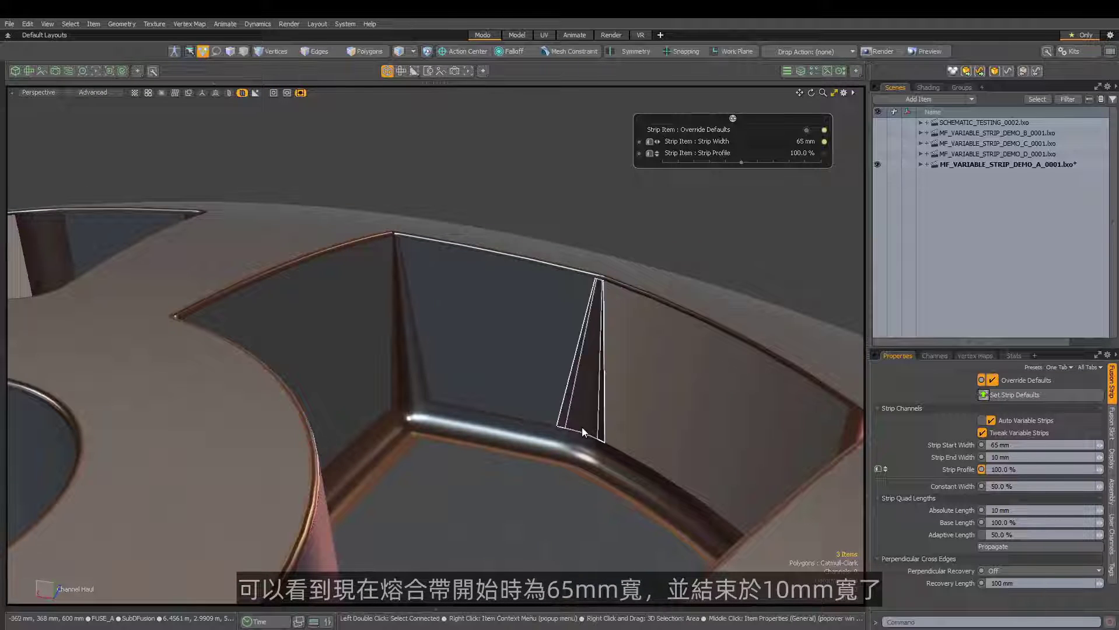
ctrl+alt+drag(600, 281, 458, 543)
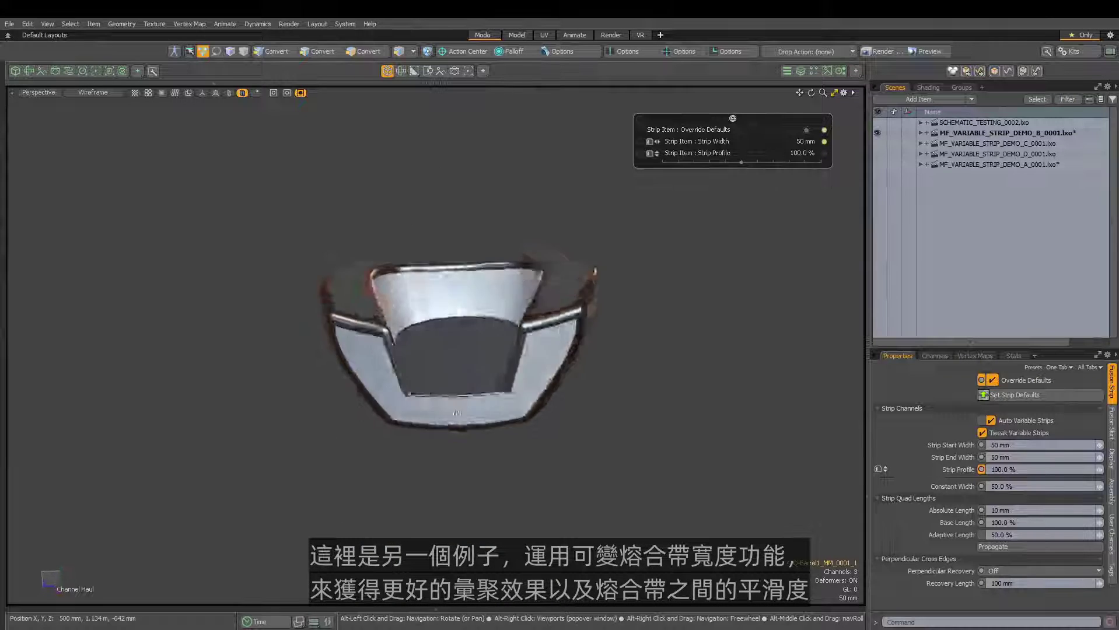
Set the strip end width to 10 mm on the strip connecting the thick upper edge to the opening's lower corner in demo B.
alt+drag(457, 413, 516, 275)
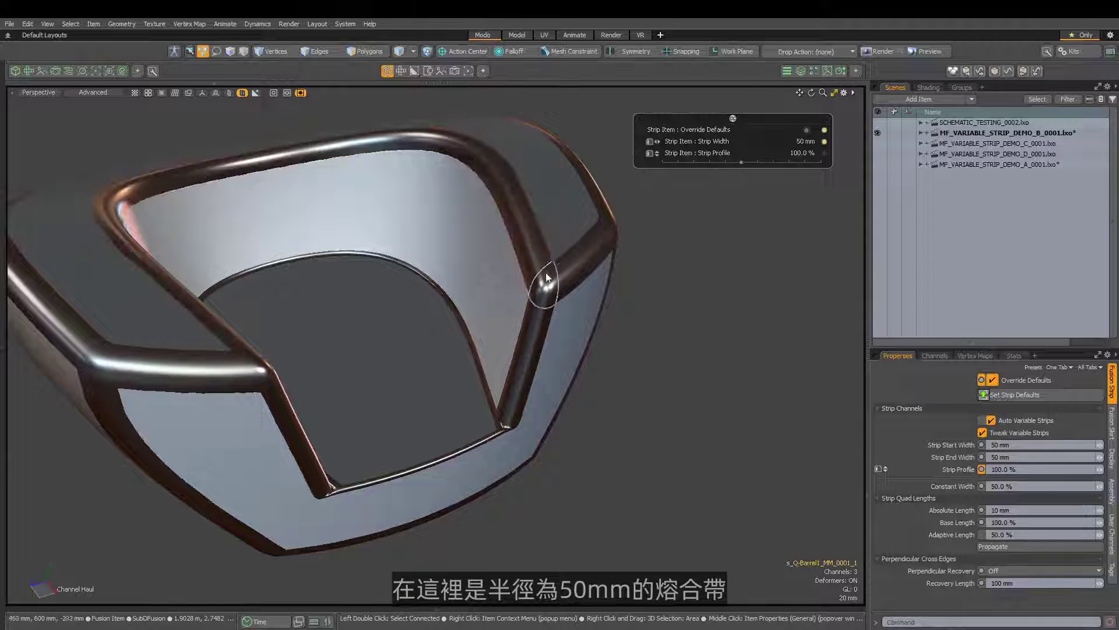
key(alt)
alt+drag(470, 424, 544, 301)
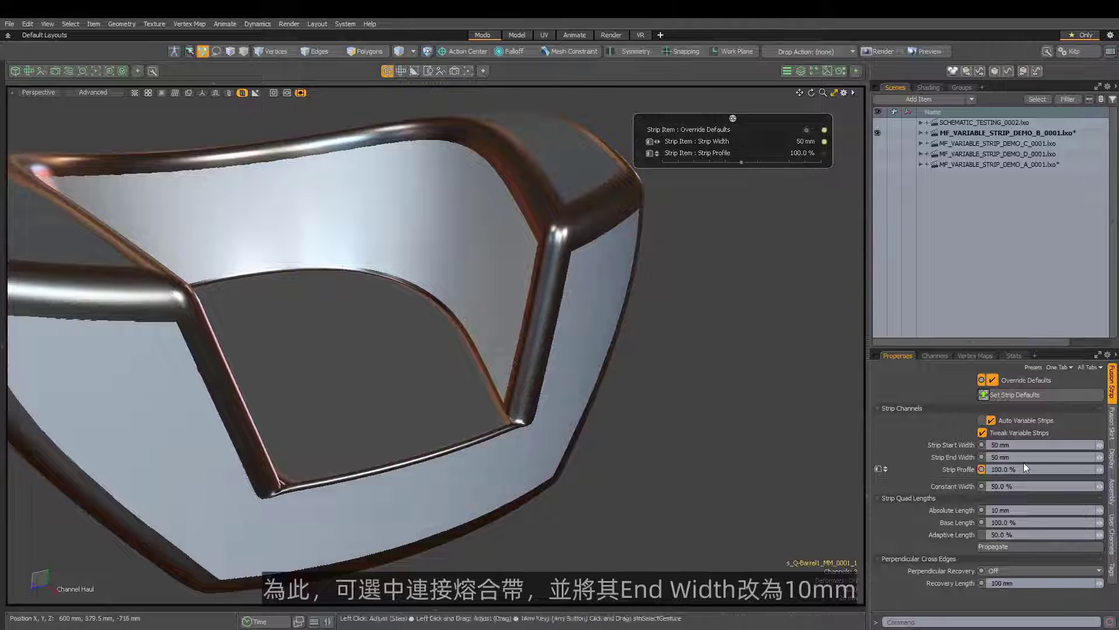
text(10)
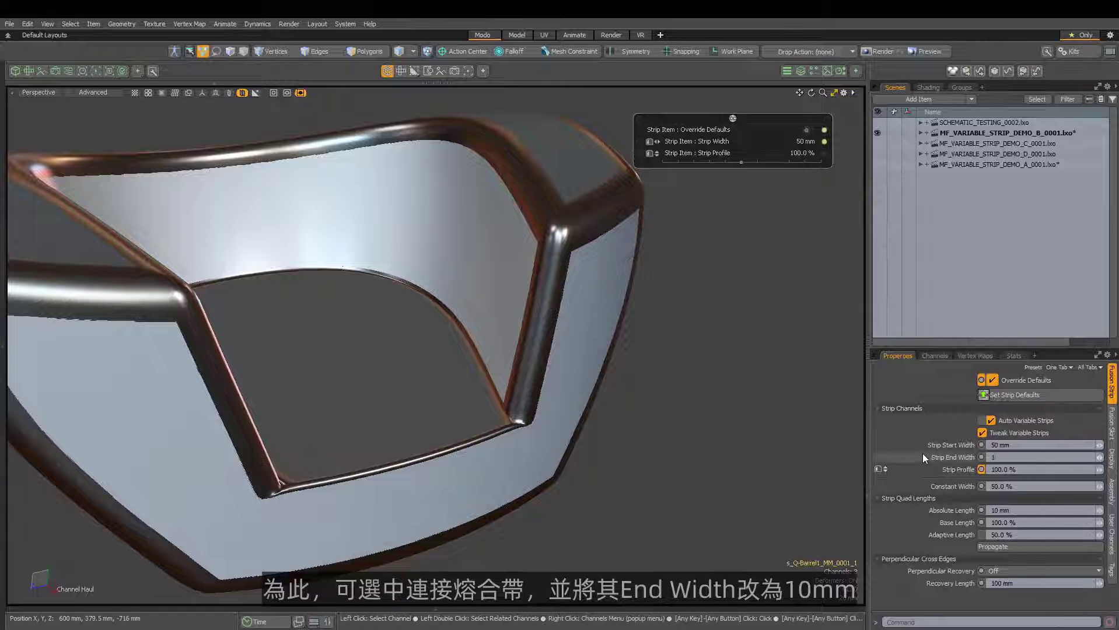
key(Return)
Set the strip start width to 10 mm on the matching connecting strip at the opposite side of the opening.
alt+drag(524, 332, 411, 408)
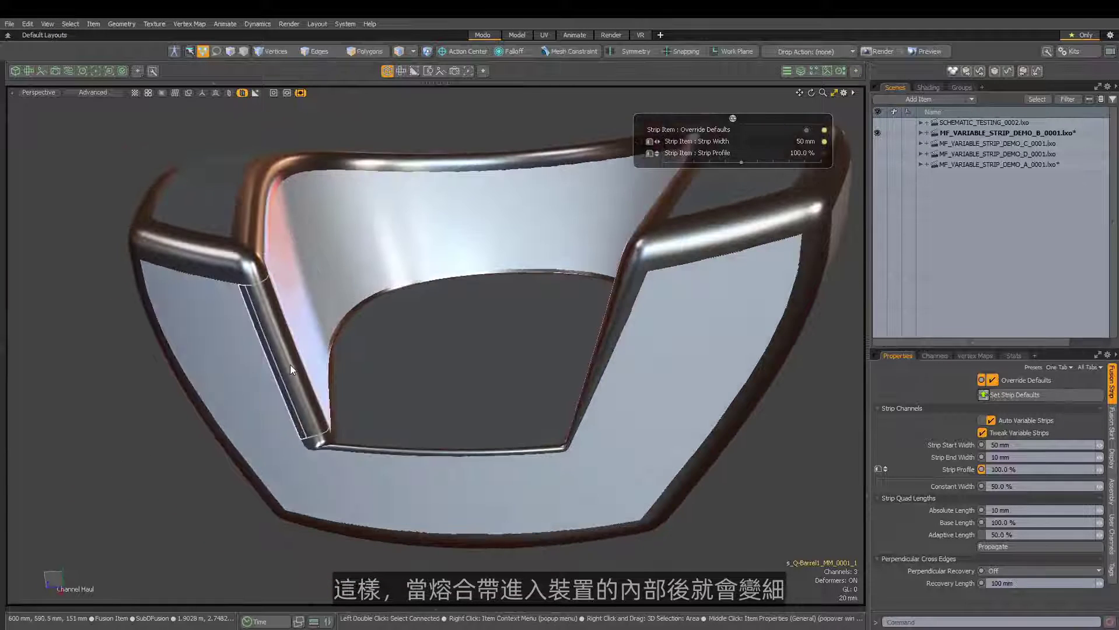
click(285, 359)
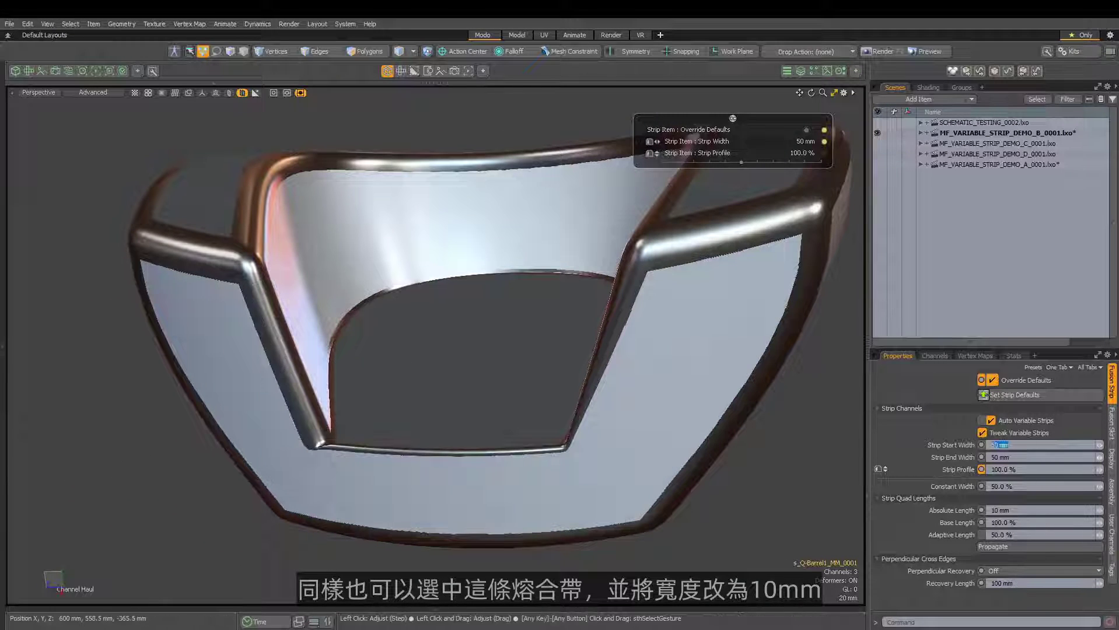
text(10)
key(Return)
alt+drag(368, 317, 591, 394)
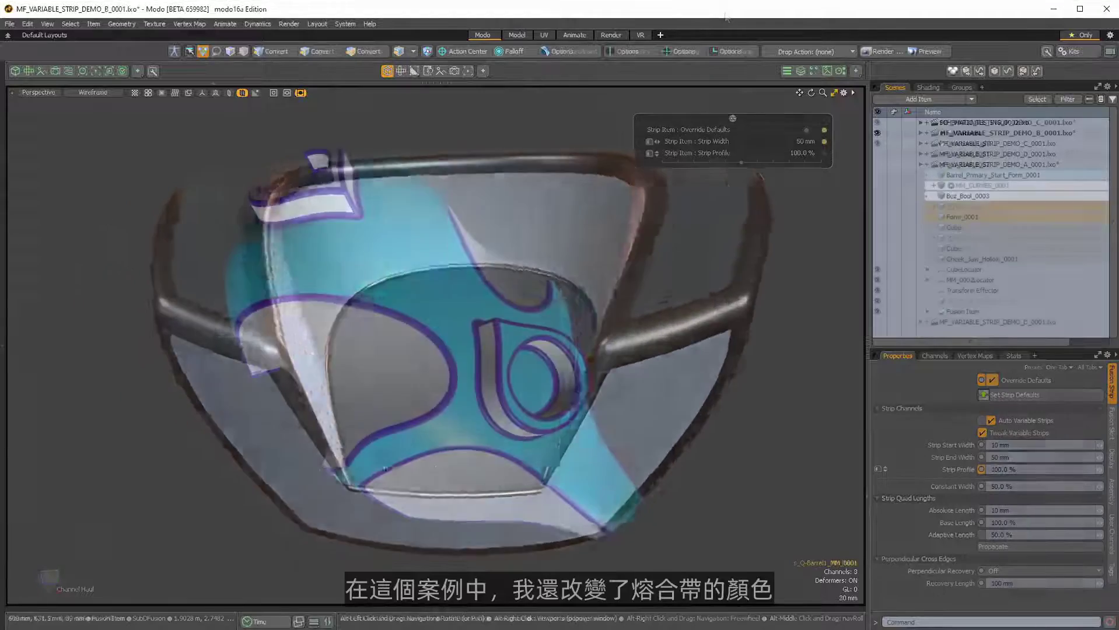
Give the strips around the helmet's two side recesses a start width of 100 mm and an end width of 5 mm.
alt+drag(647, 327, 432, 400)
click(432, 398)
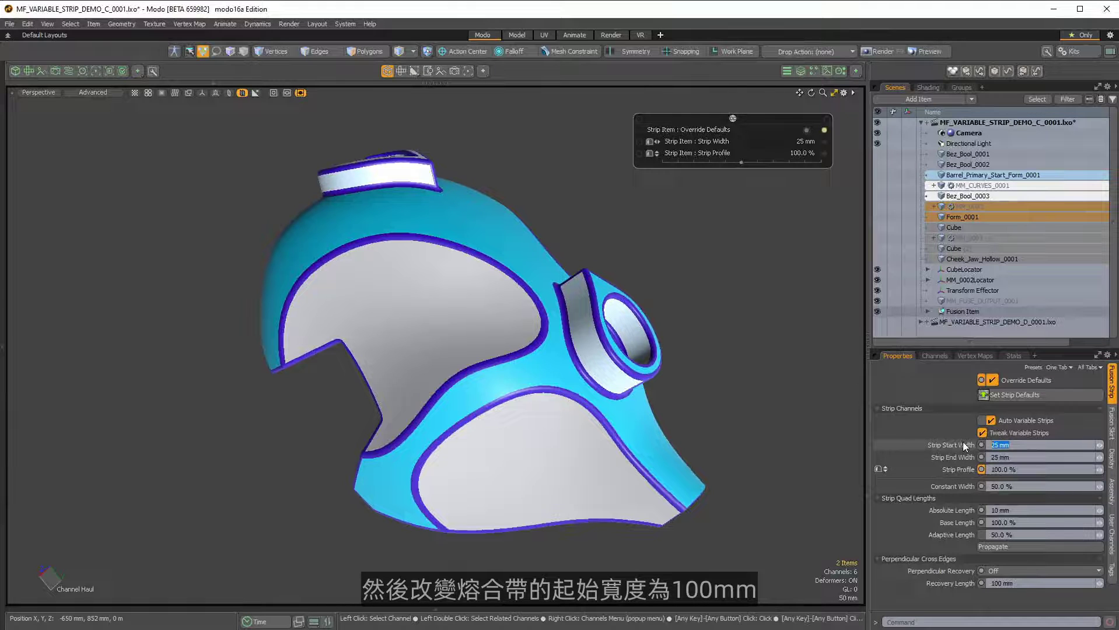
text(100mm)
key(Tab)
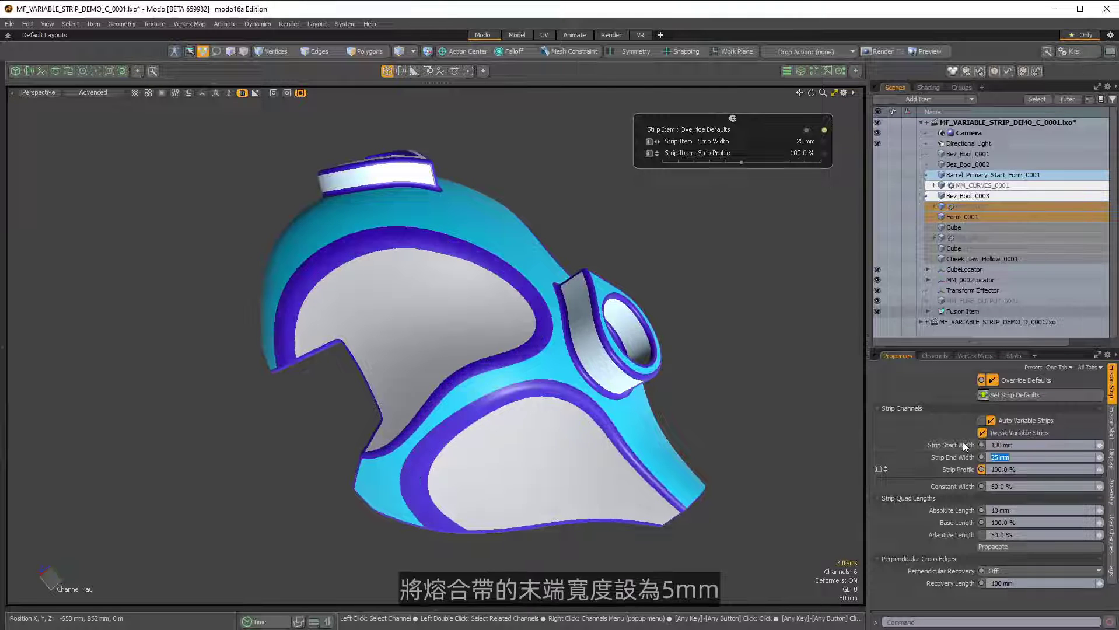
text(5mm)
key(Return)
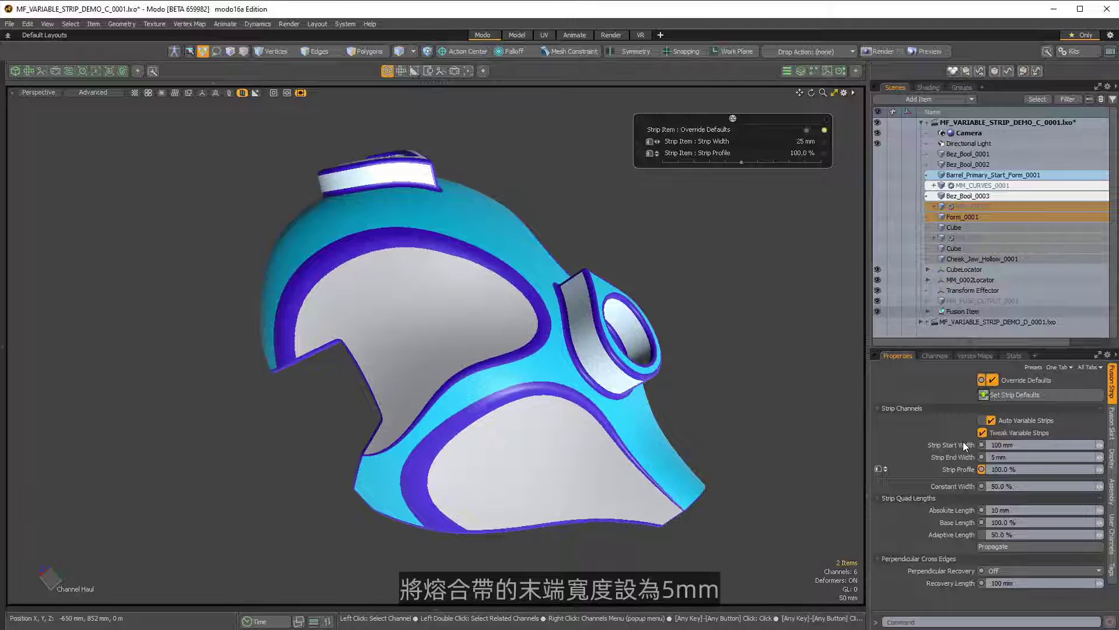
alt+drag(491, 326, 388, 398)
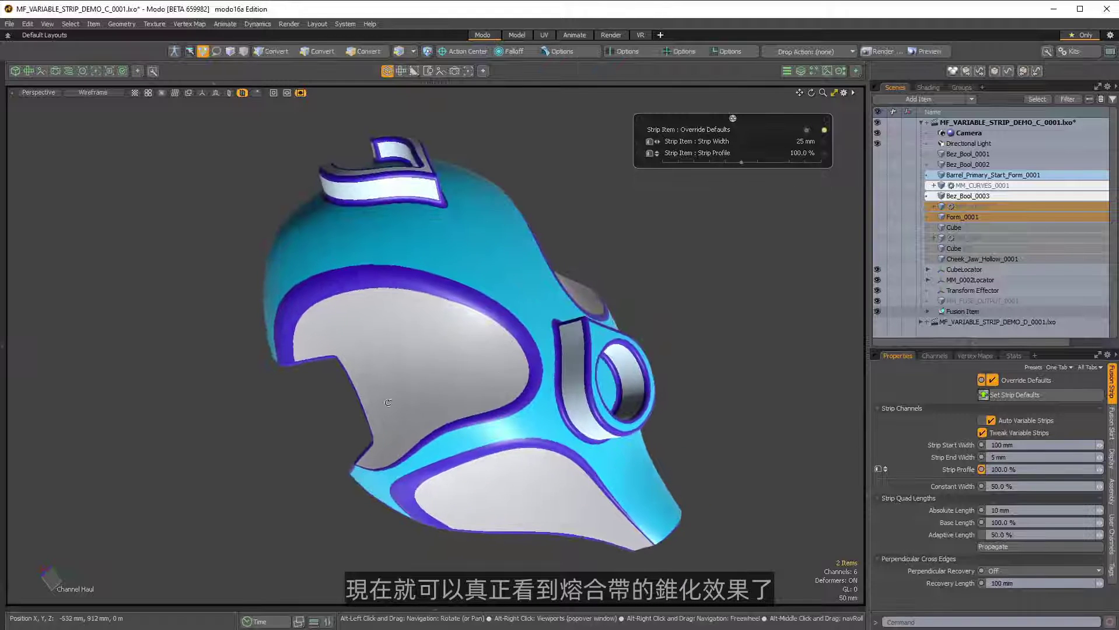
alt+drag(350, 330, 417, 321)
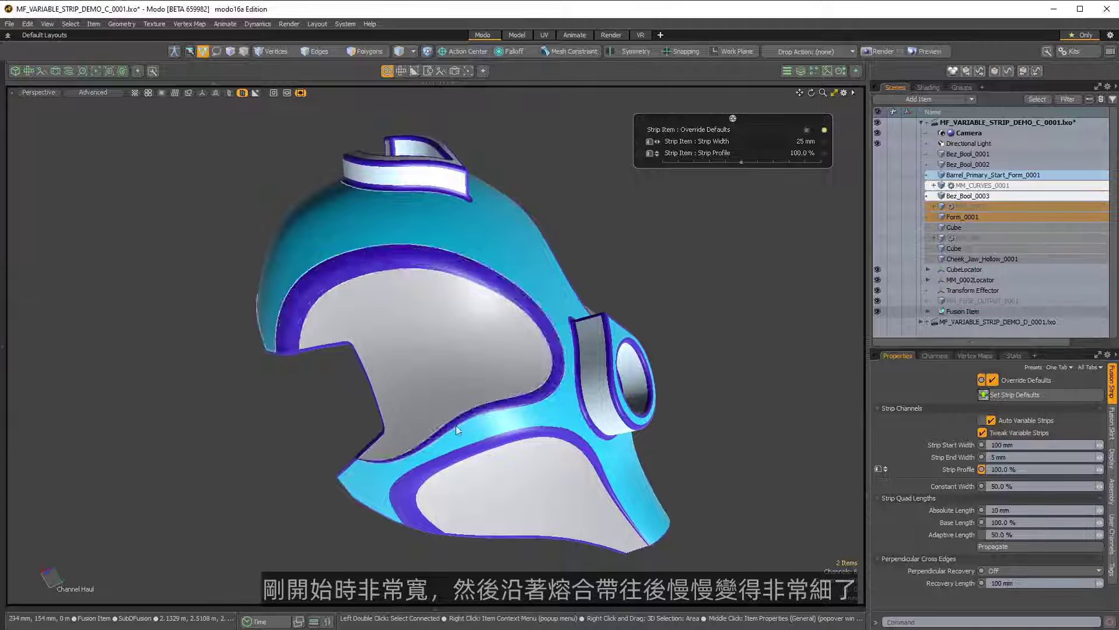
alt+drag(501, 317, 548, 298)
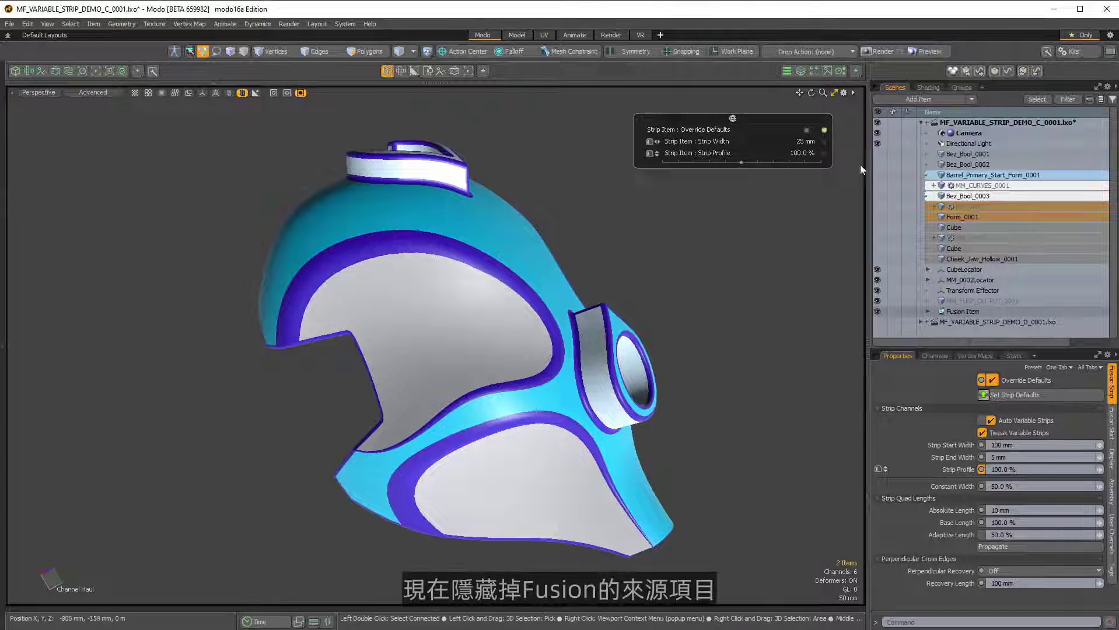
Turn off the Fusion Item material group in the Shader Tree so the helmet shows only the base material.
click(927, 88)
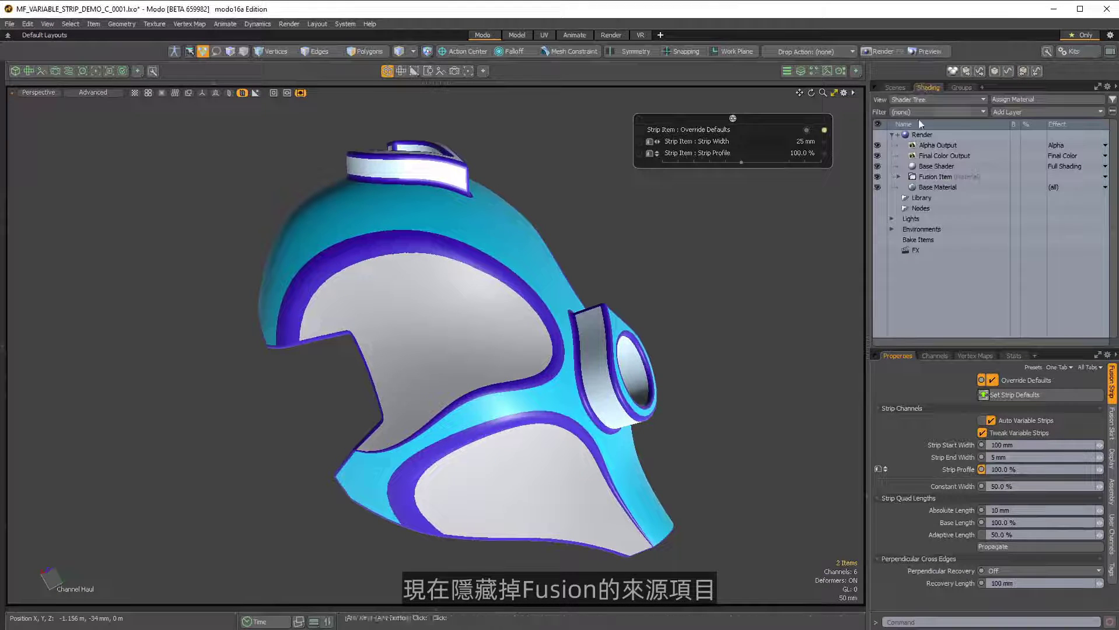
click(878, 176)
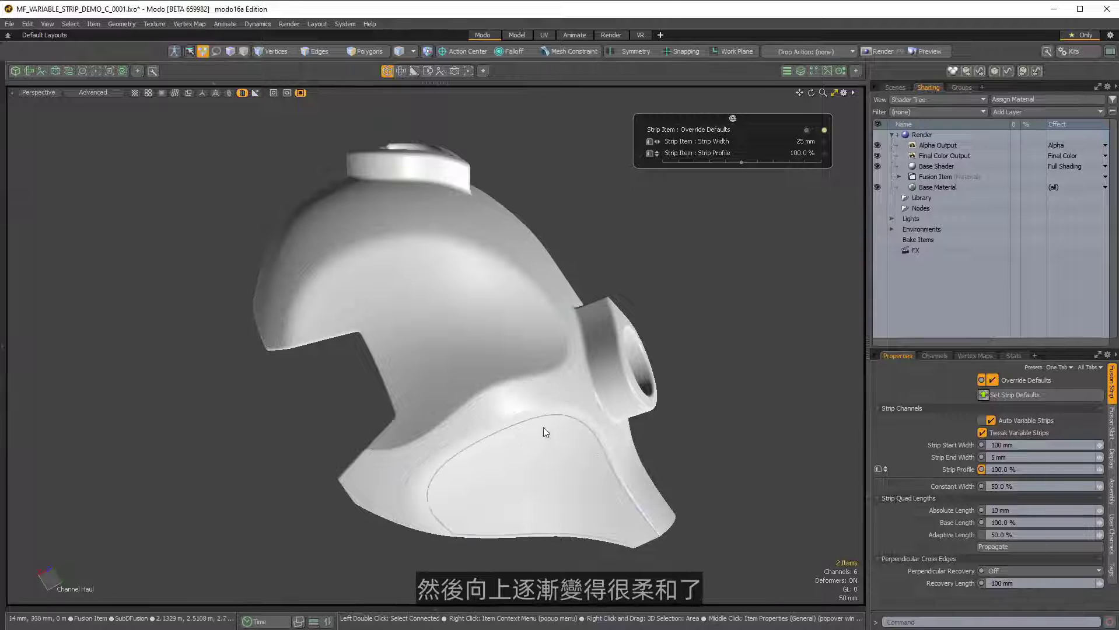
alt+drag(430, 509, 576, 563)
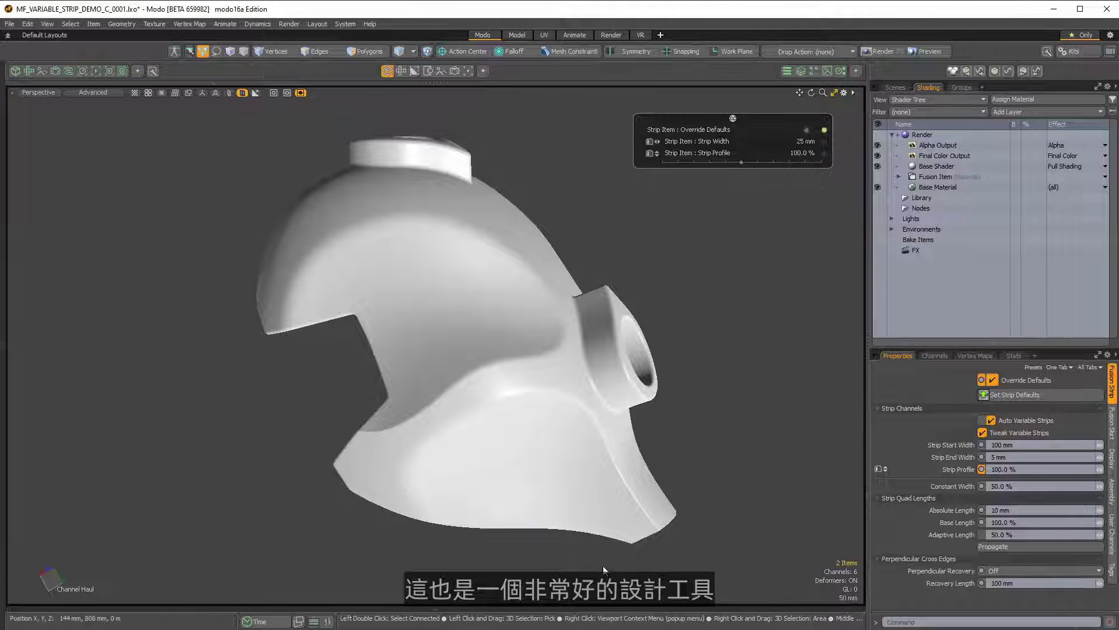
click(637, 508)
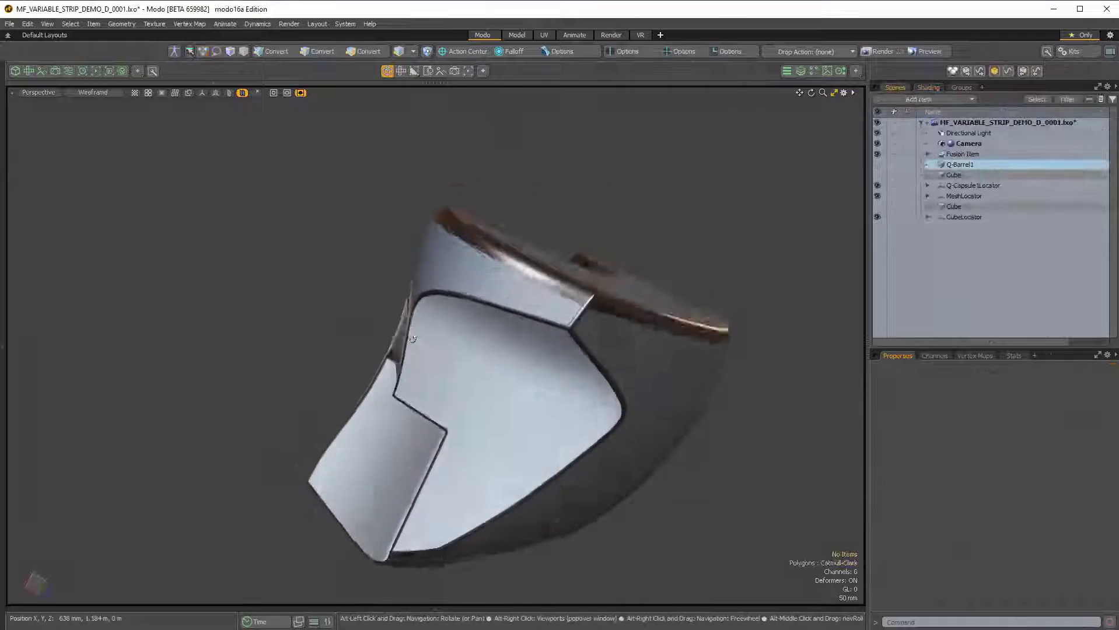
Set the strip end width to 80 mm on one side strip joining the wide top rim to the eye-shaped opening in demo D.
alt+drag(413, 339, 614, 272)
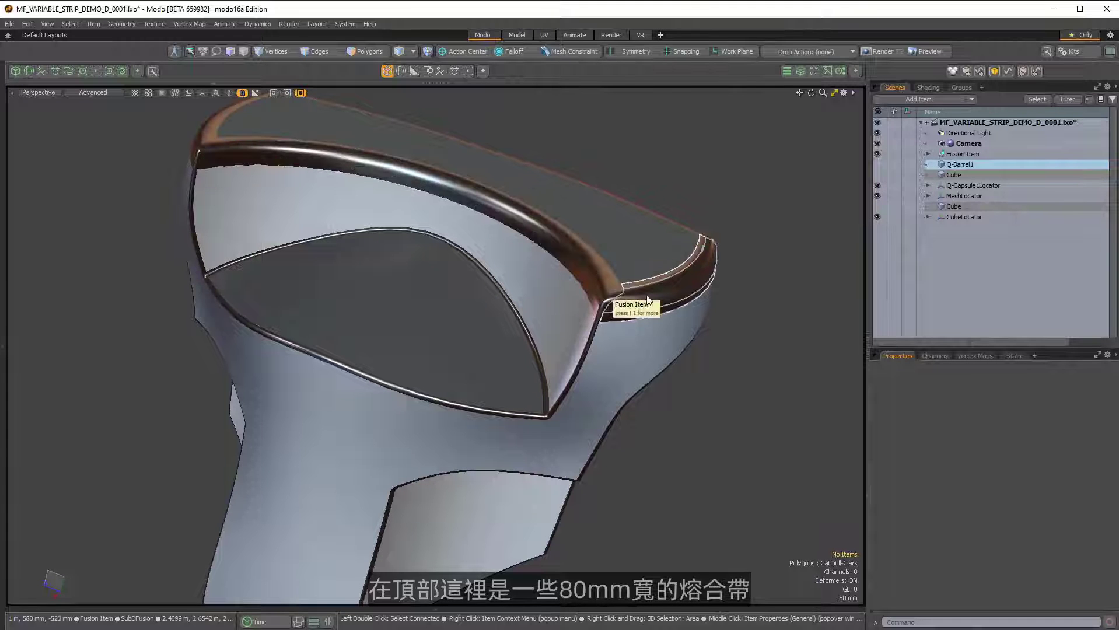
ctrl+alt+drag(577, 436, 546, 396)
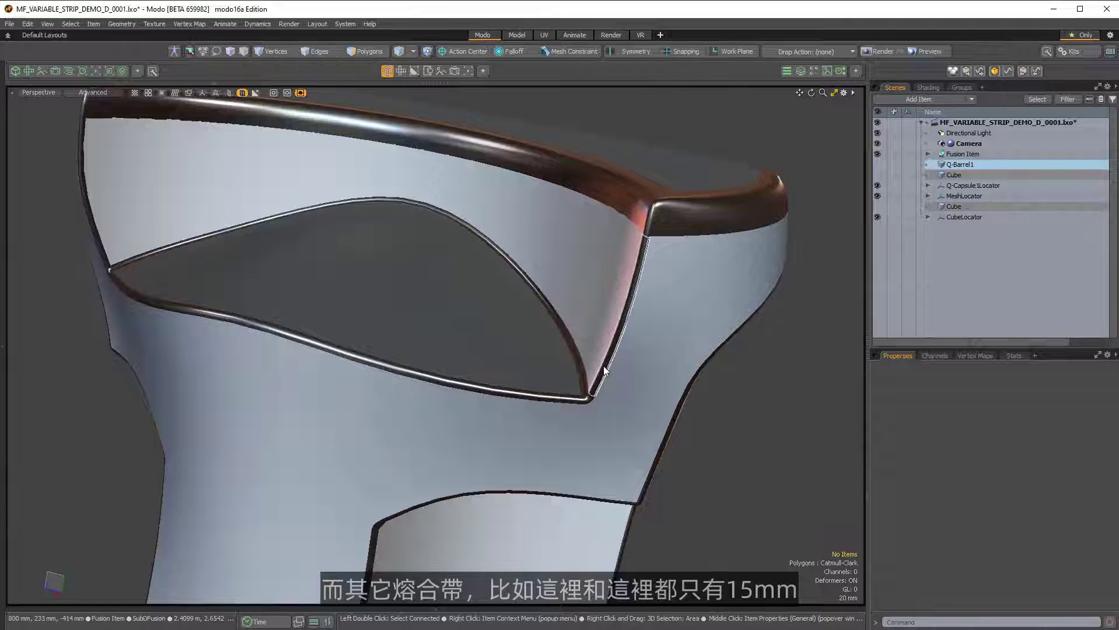
alt+drag(604, 368, 650, 335)
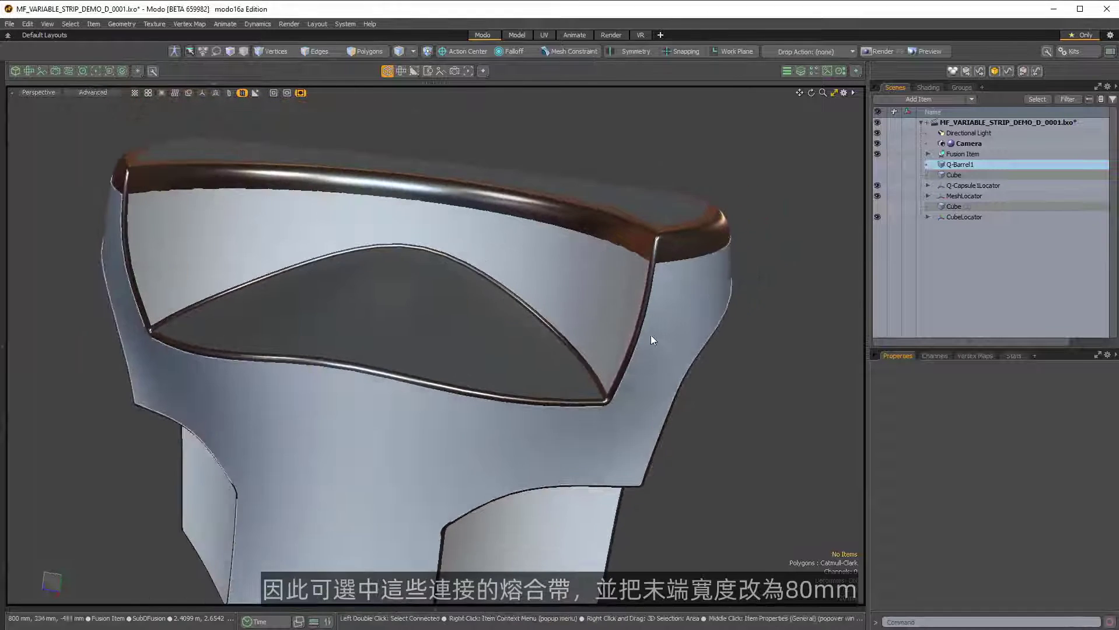
click(642, 321)
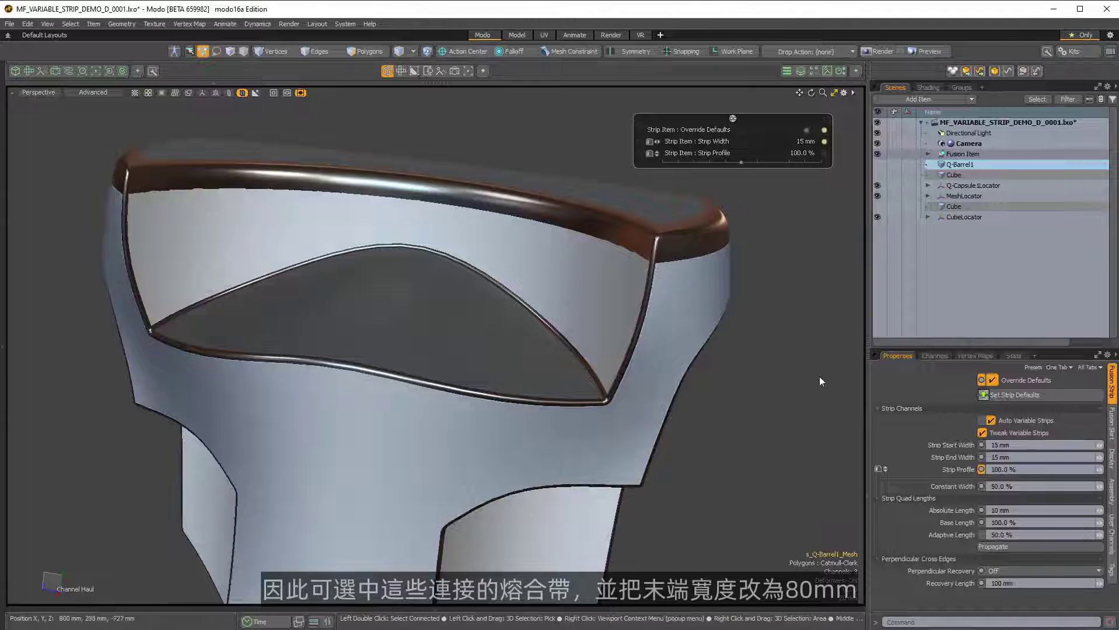
click(1032, 457)
text(80)
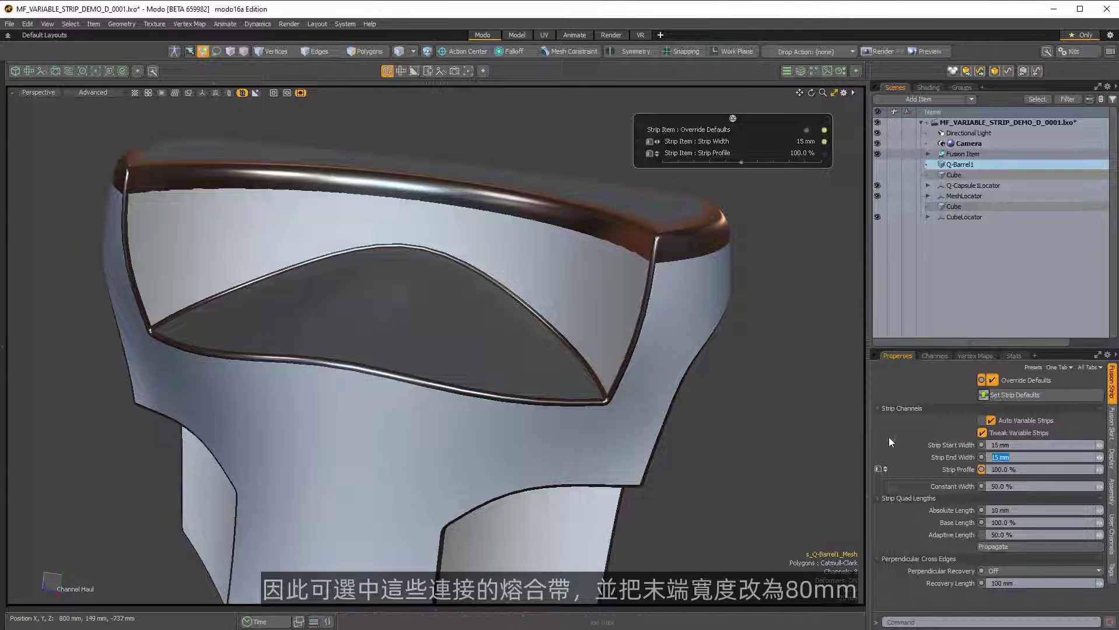
key(Return)
alt+drag(661, 259, 591, 247)
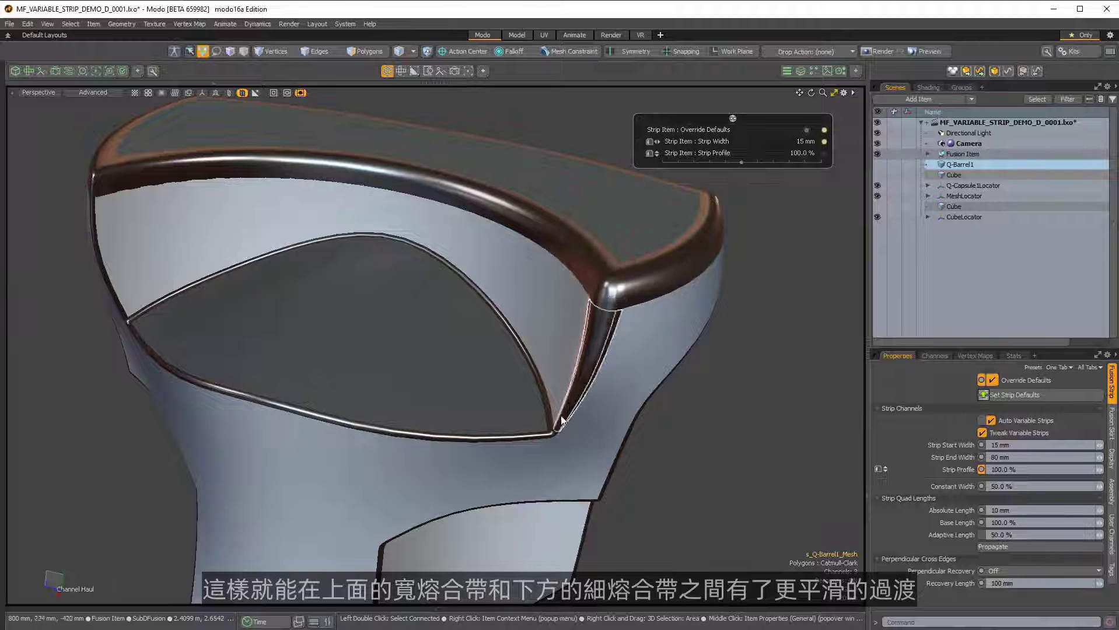
Set the strip start width to 80 mm on the opposite side strip between the top rim and the eye-shaped opening.
alt+drag(538, 431, 231, 254)
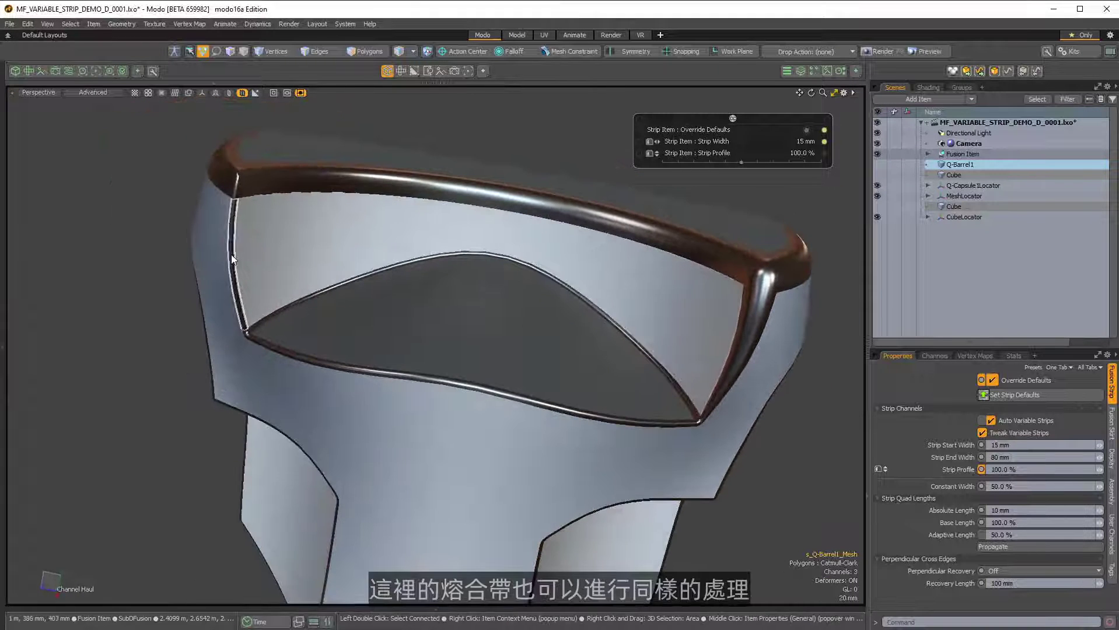
text(80)
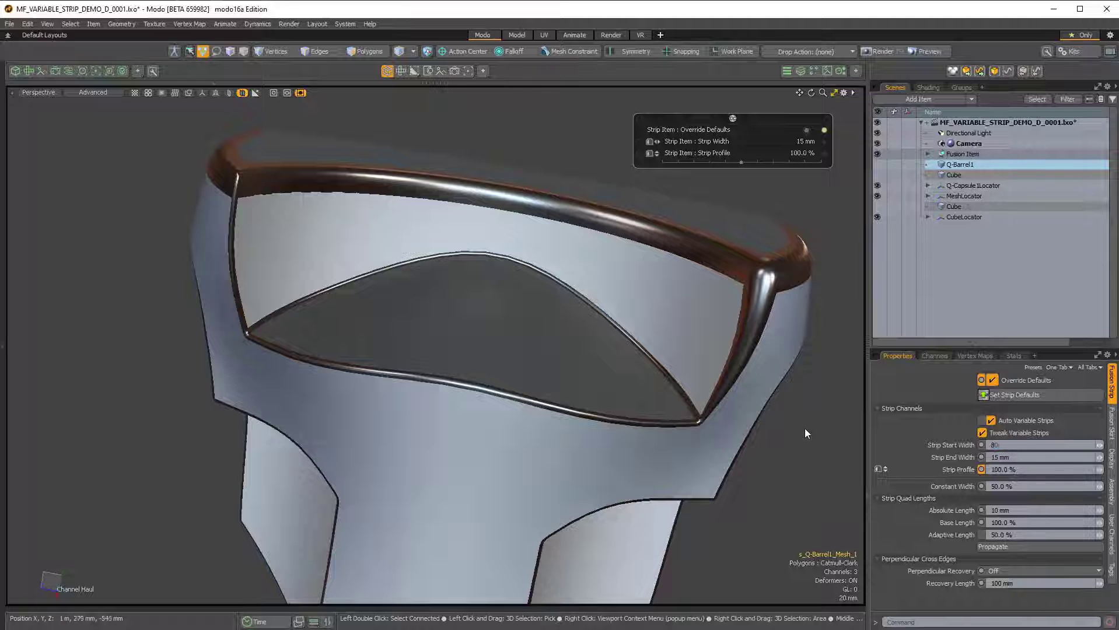
key(Return)
alt+drag(788, 424, 545, 279)
scroll(541, 270, up, 4)
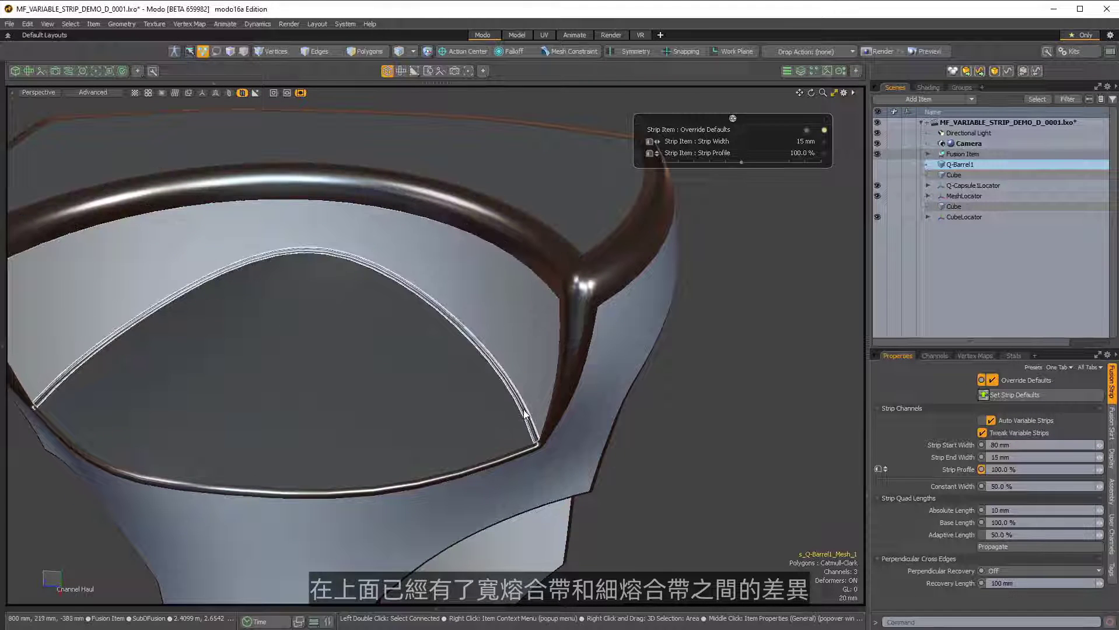
Set the strip end width to 80 mm on one vertical side strip of the lower panel below the wavy opening.
alt+drag(524, 414, 430, 355)
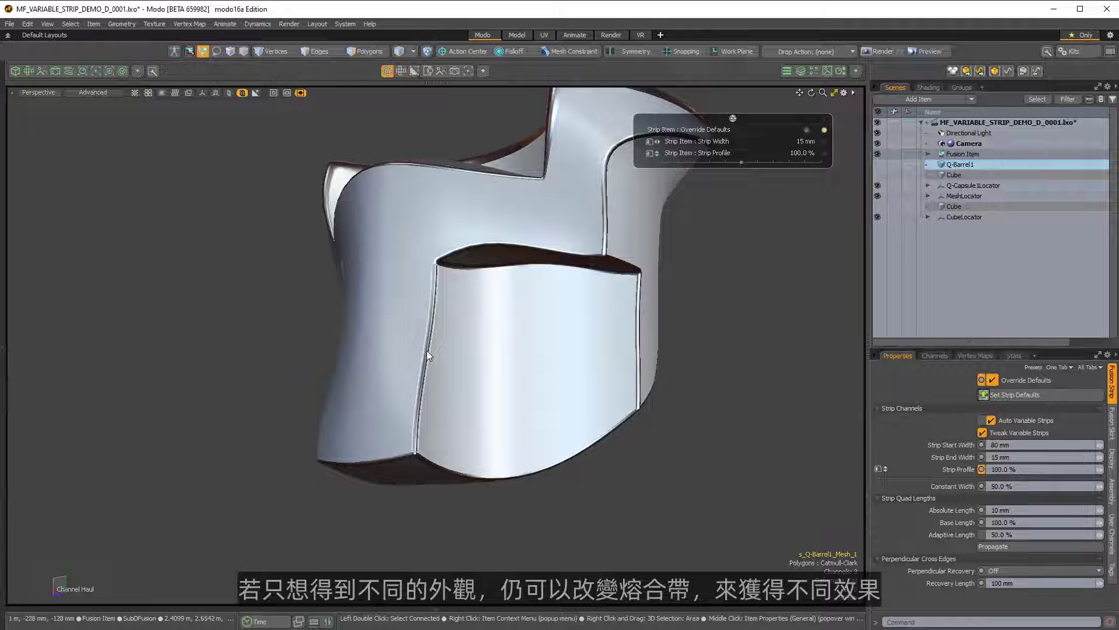
click(427, 350)
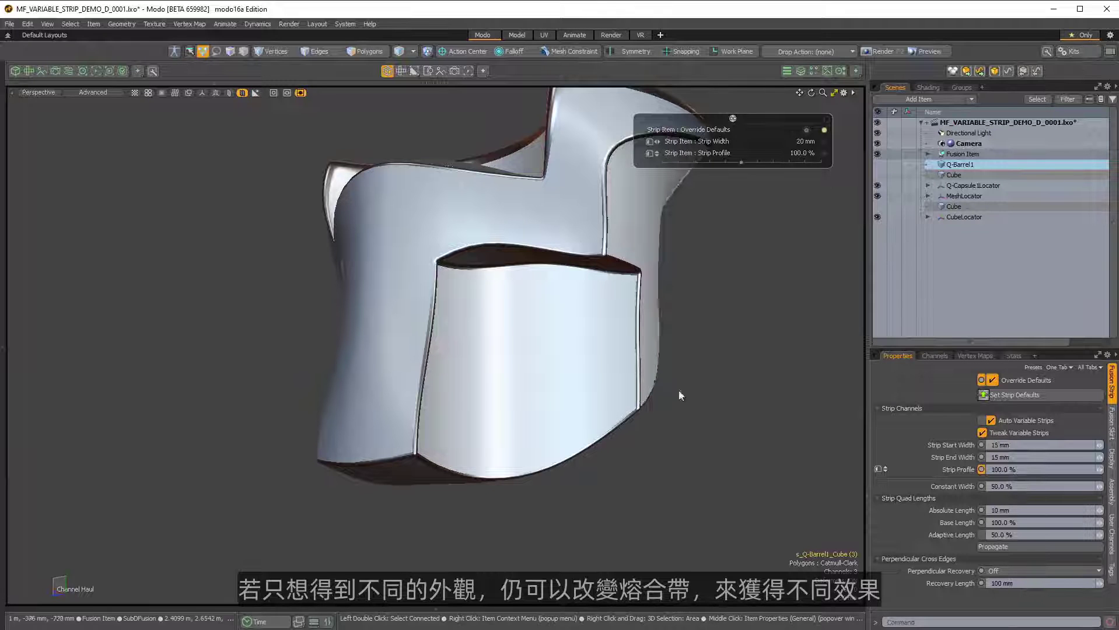
click(436, 352)
click(428, 348)
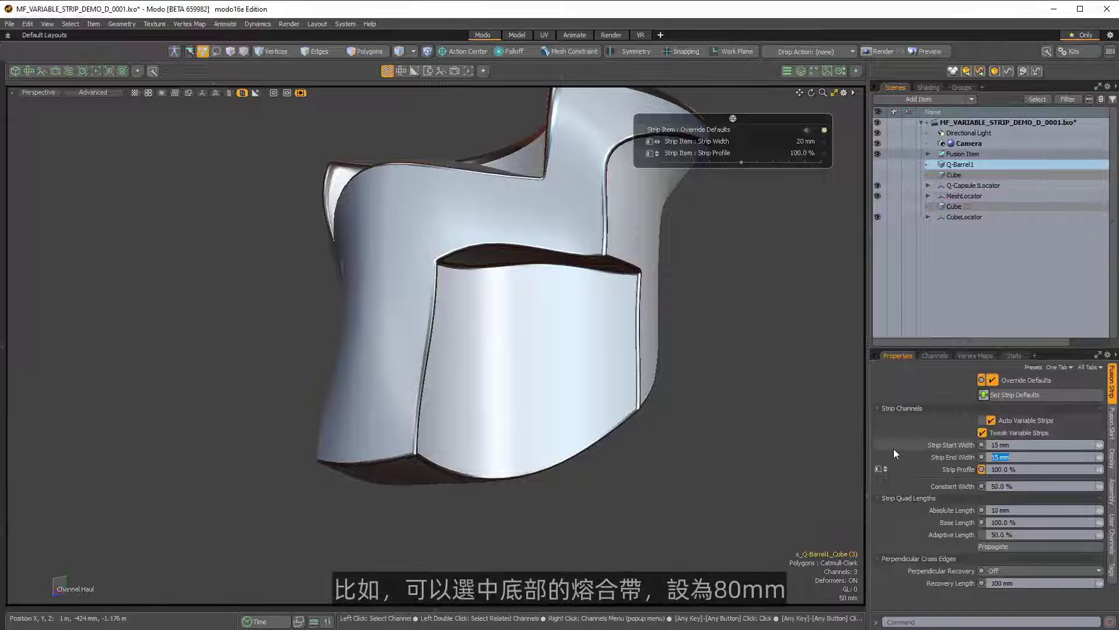
text(800)
key(Return)
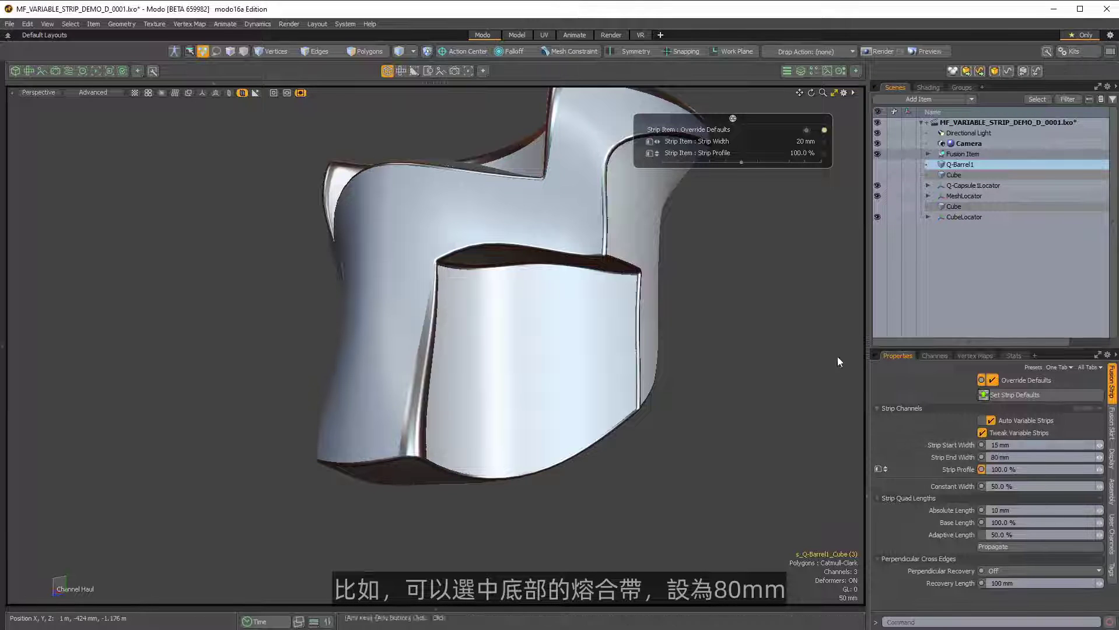
Set the strip start width to 80 mm on the curved strip rising from the lower panel's opening toward the upper rim.
ctrl+alt+drag(431, 466, 437, 317)
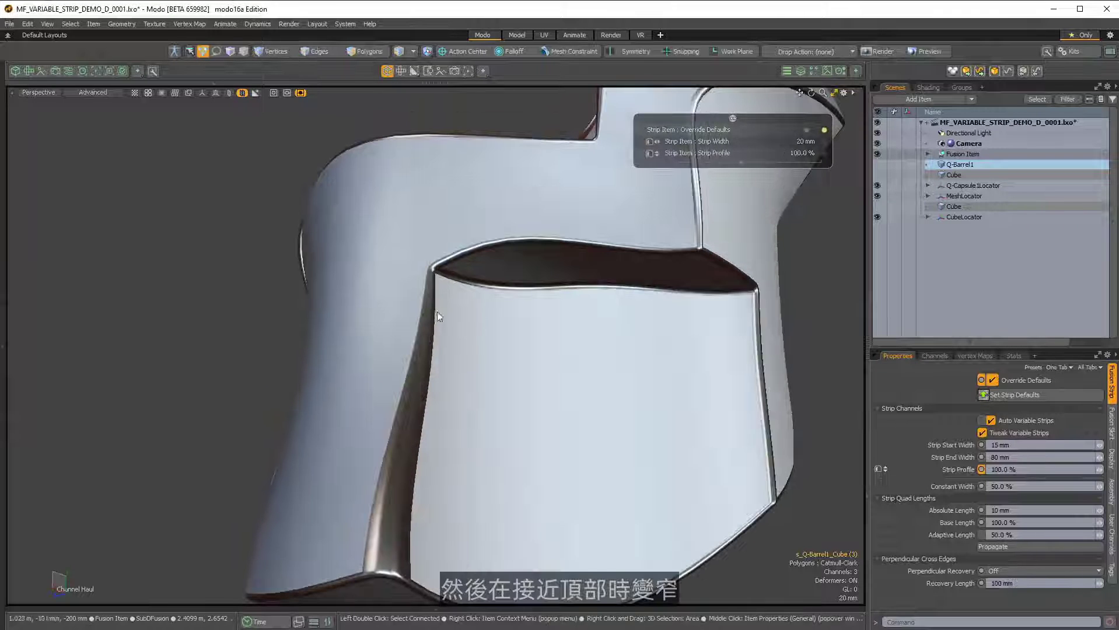
alt+drag(448, 262, 529, 381)
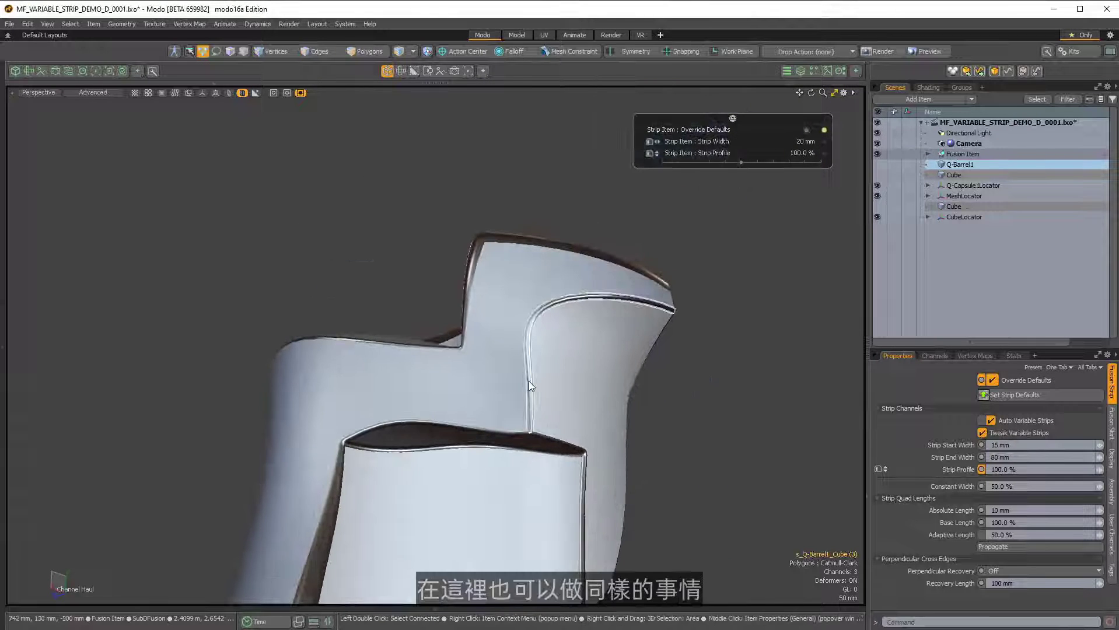
click(529, 381)
click(1000, 444)
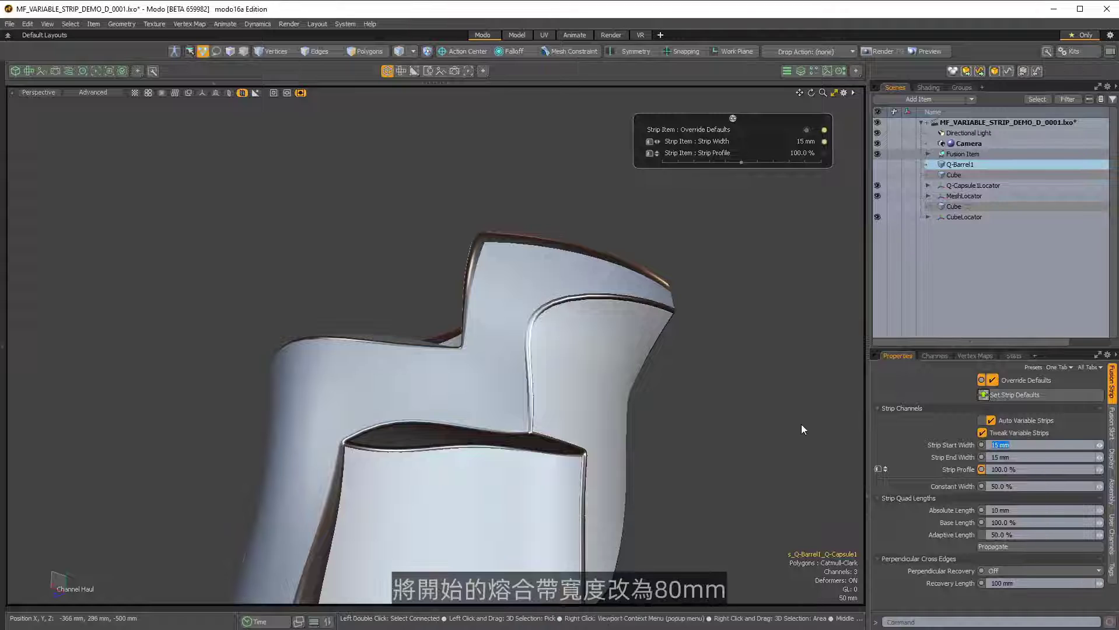
text(80mm)
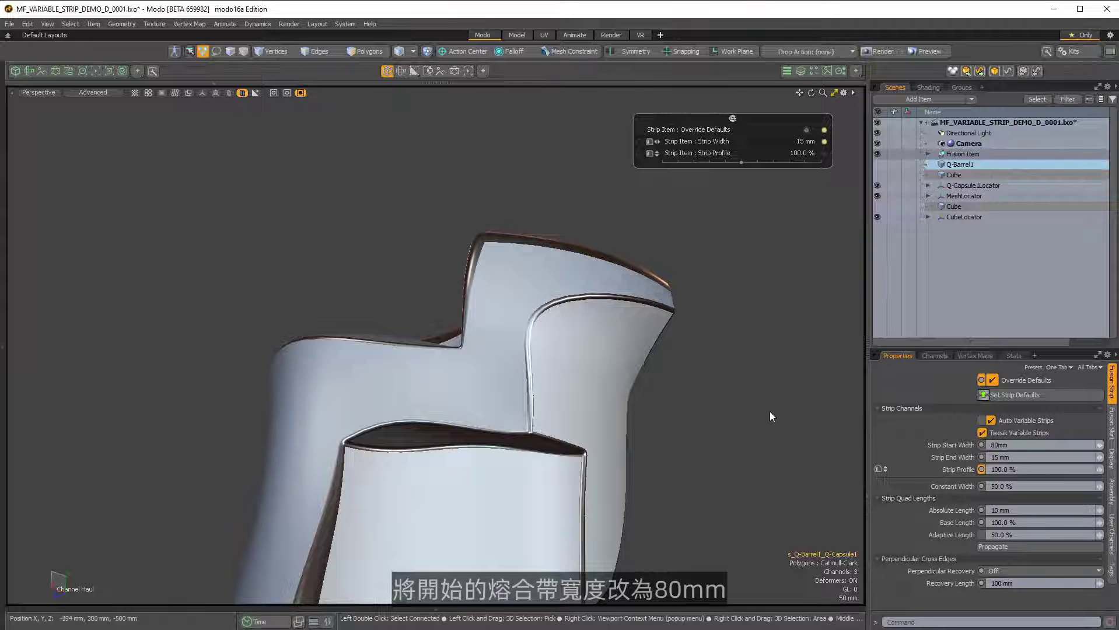
key(Return)
alt+drag(579, 426, 527, 381)
alt+drag(545, 423, 515, 403)
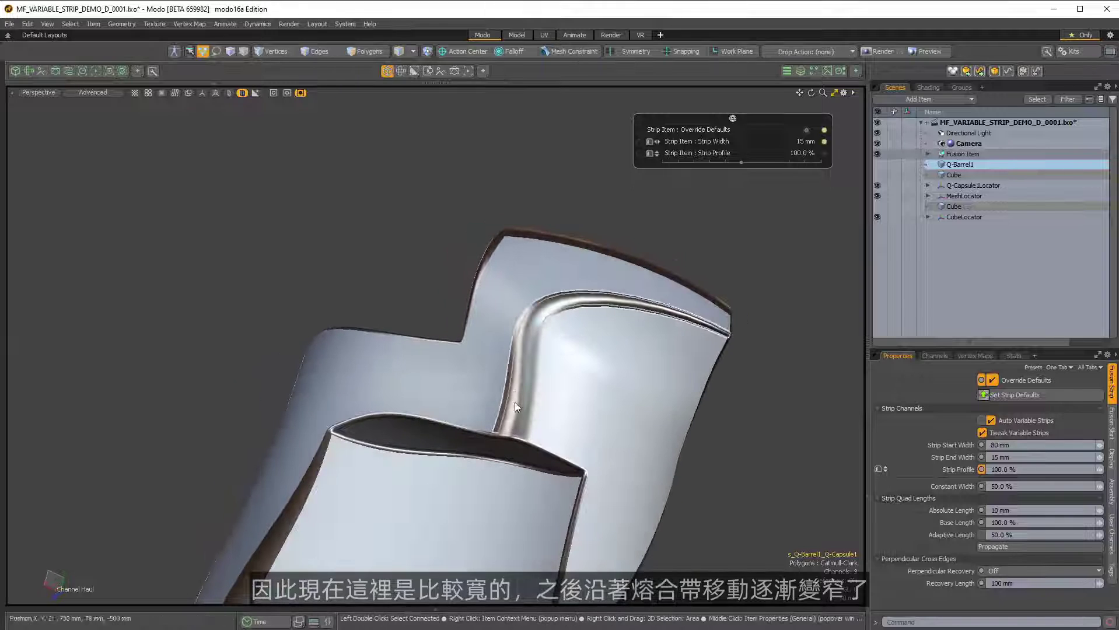
alt+drag(629, 299, 681, 515)
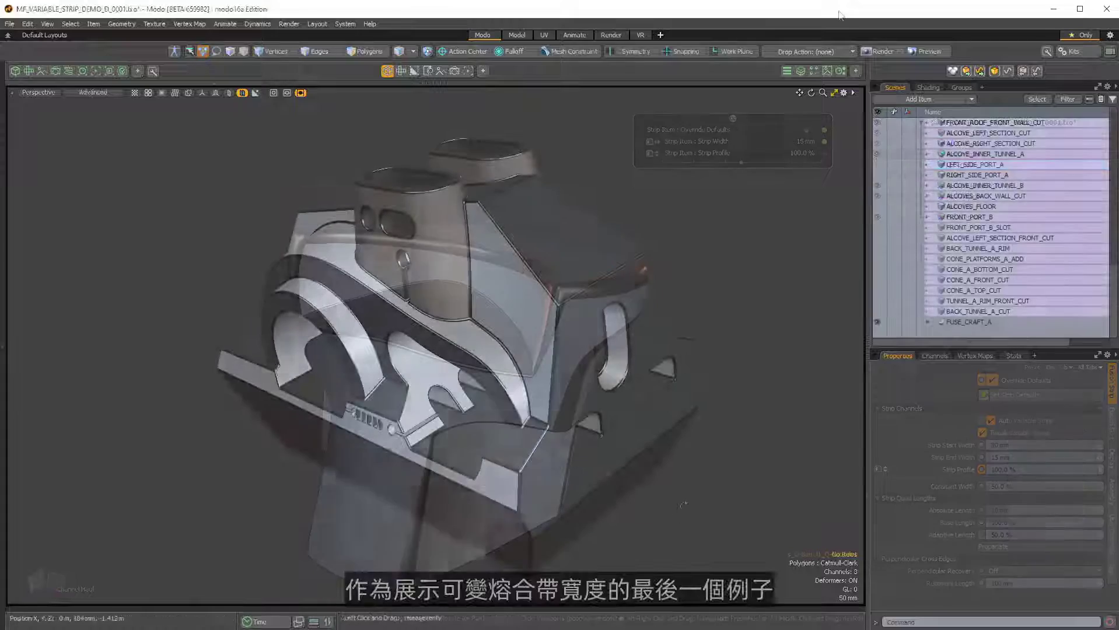
Set the strip start width to 50 mm on the craft's large arched front roof wall cut strip and inspect its taper along the arch.
alt+drag(683, 239, 512, 301)
ctrl+alt+drag(513, 349, 386, 346)
click(391, 343)
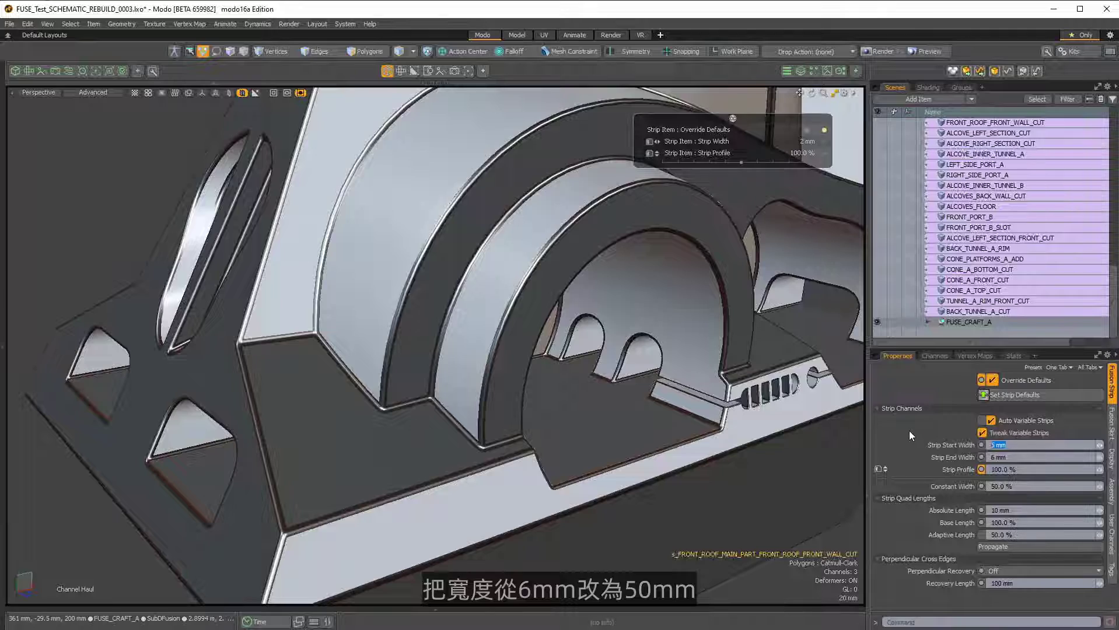
text(50)
key(Return)
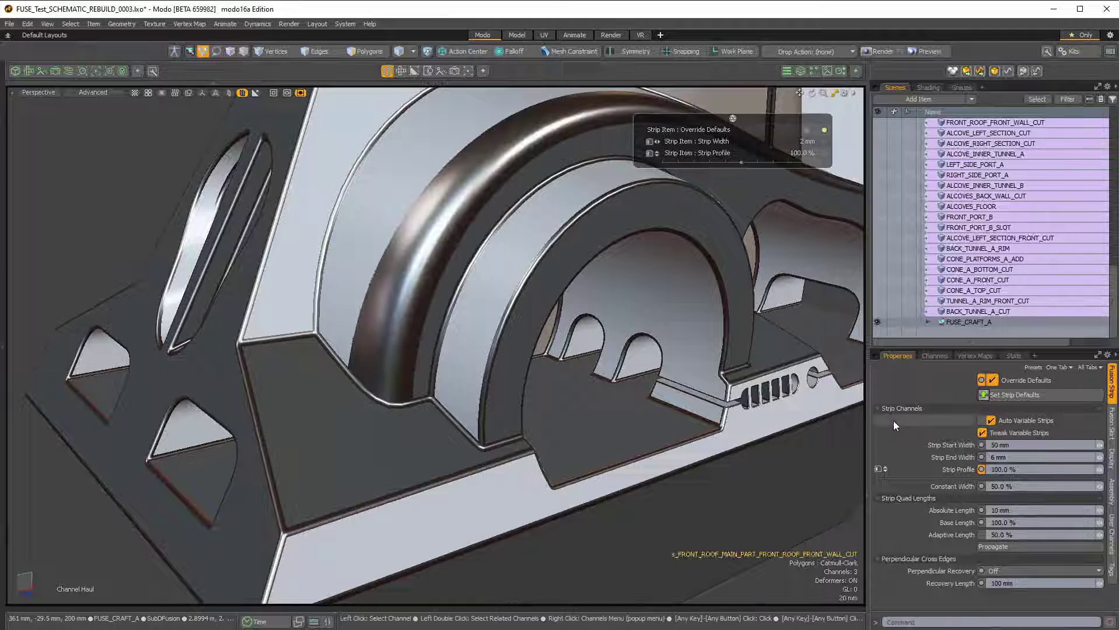
alt+drag(526, 351, 333, 363)
alt+drag(361, 401, 353, 313)
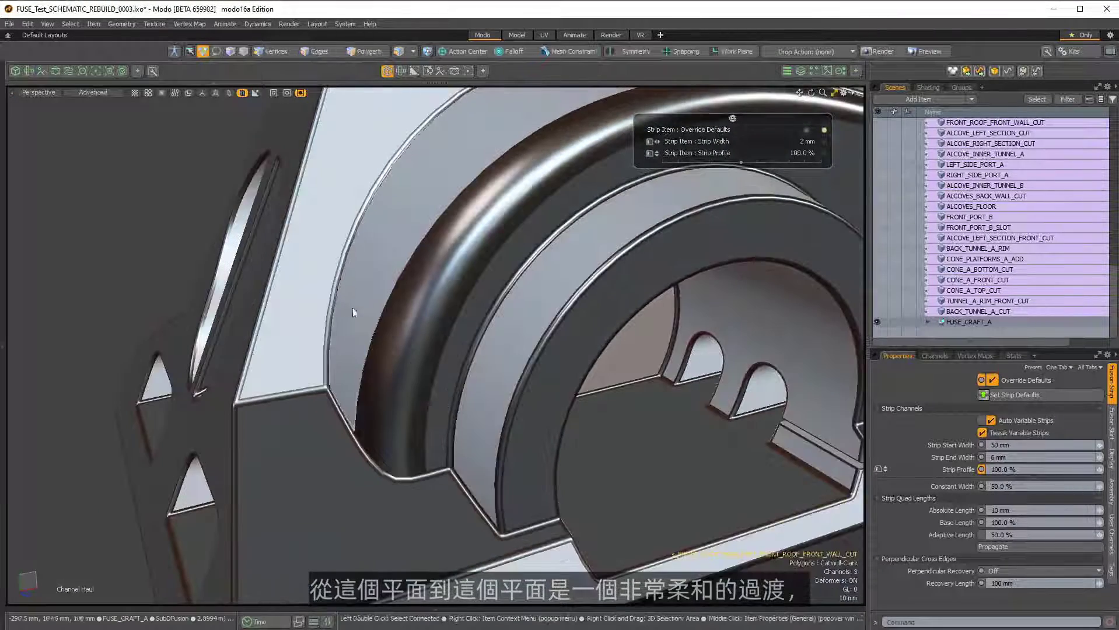
alt+drag(443, 384, 527, 364)
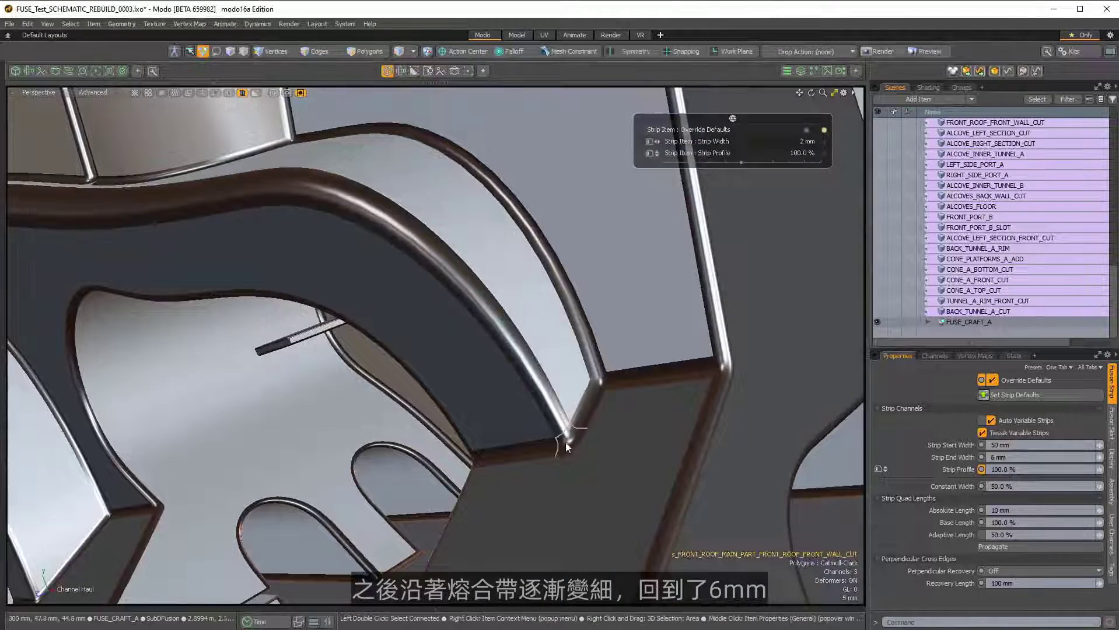